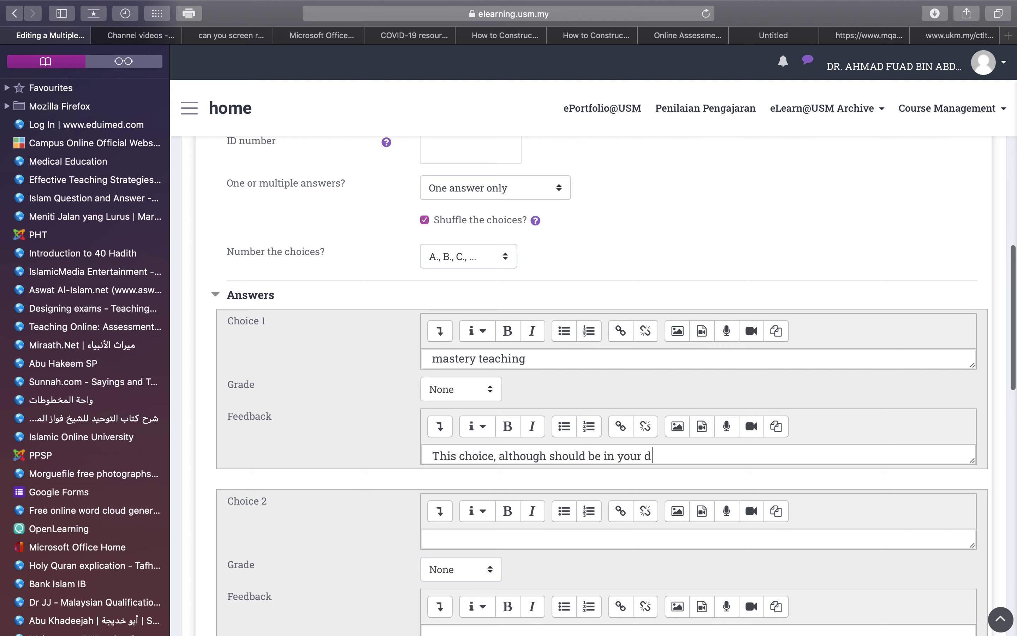
Complete the Choice 1 feedback to read "This choice, although should be in your differential is not the most likely because ...".
type("ial is not the most likely because ...")
Enter "scholarly teaching" as the Choice 2 answer and remove its bold formatting.
scroll(447, 496, "down", 2)
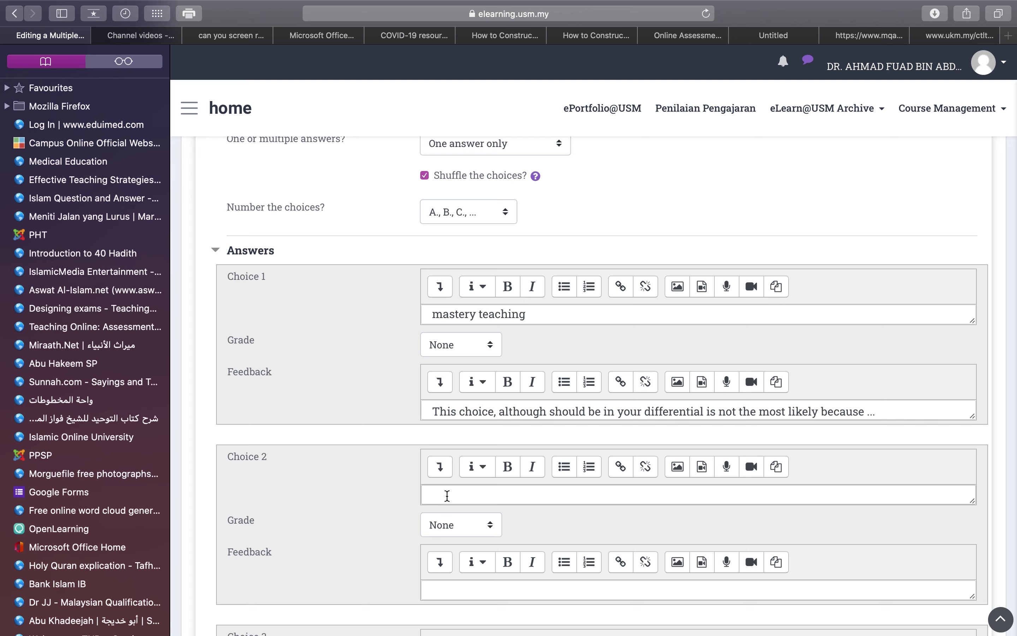
type("scholarly teaching")
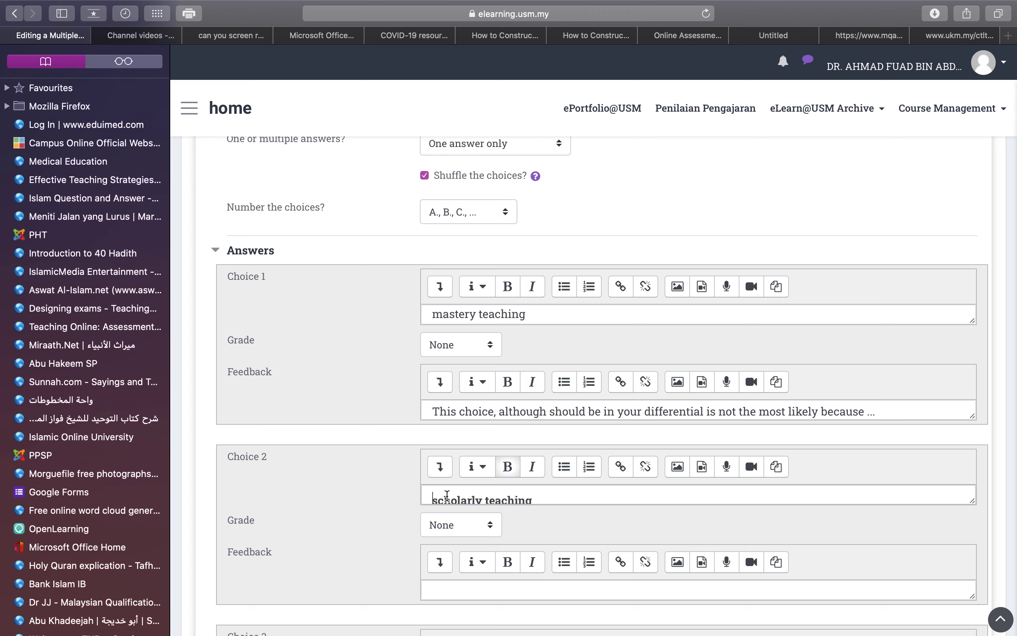
scroll(488, 490, "down", 2)
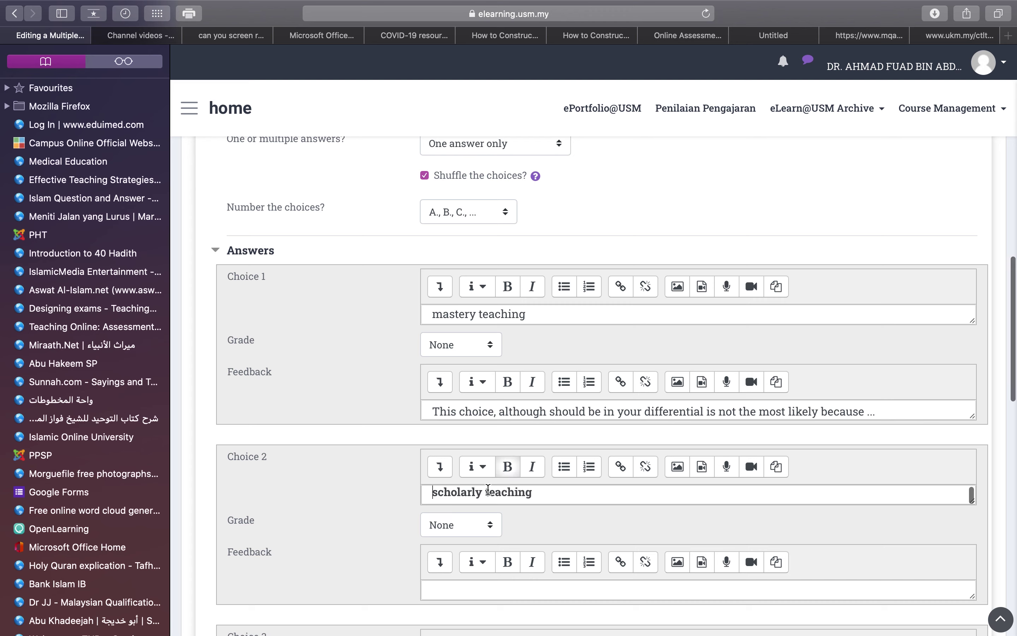
triple_click(466, 492)
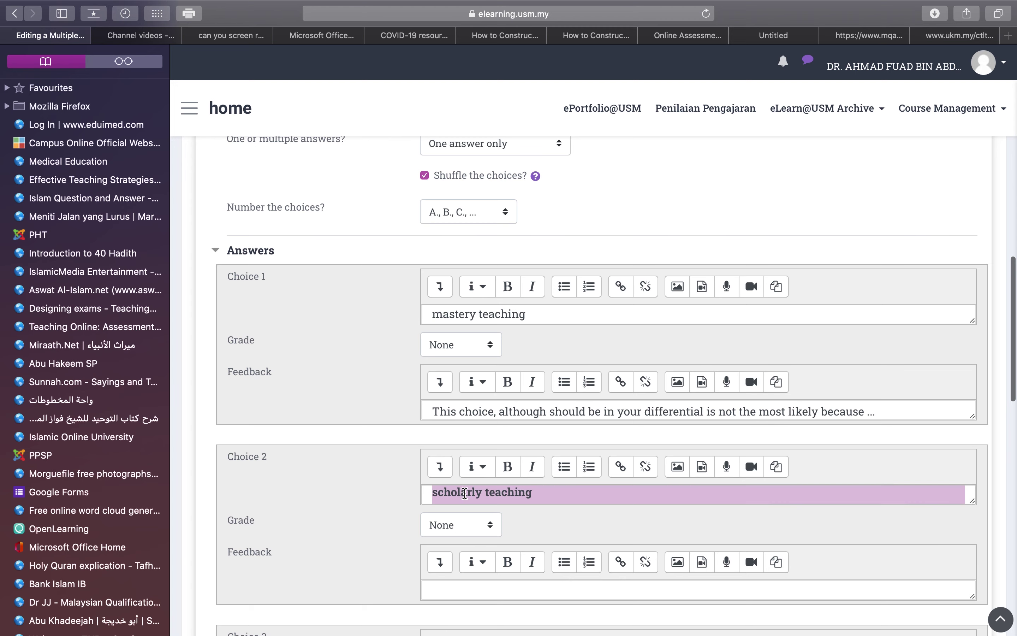
left_click(506, 472)
Set the grade of Choice 2 to 100%.
scroll(541, 526, "down", 2)
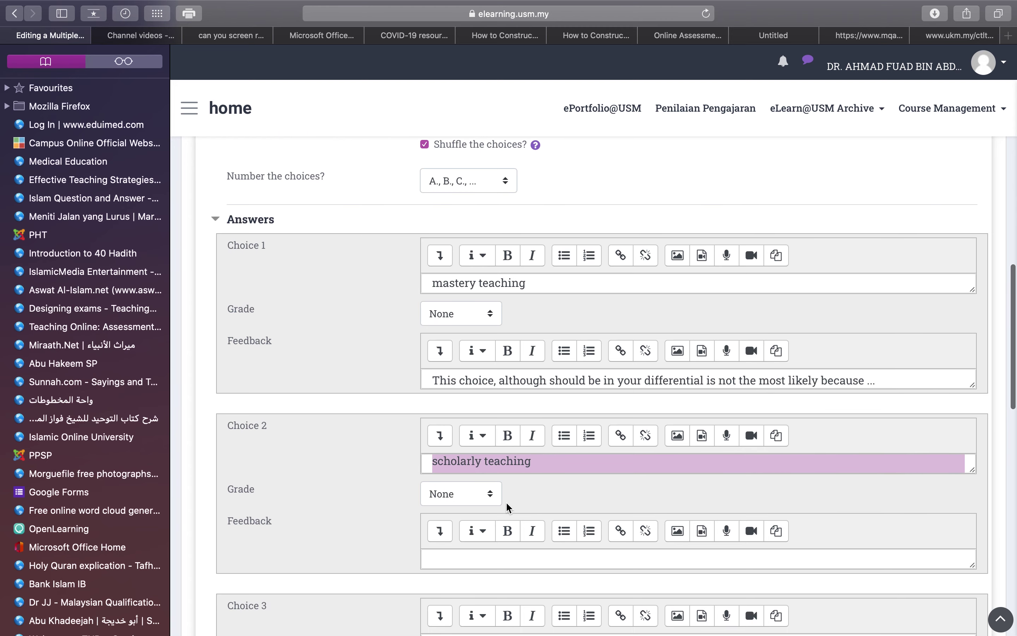
left_click(493, 499)
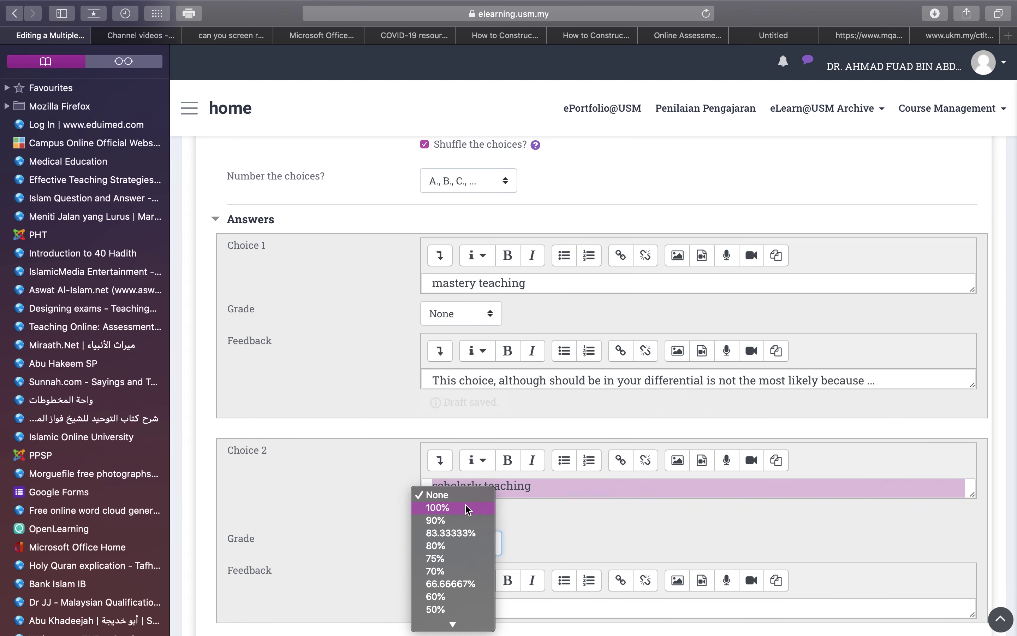
left_click(464, 505)
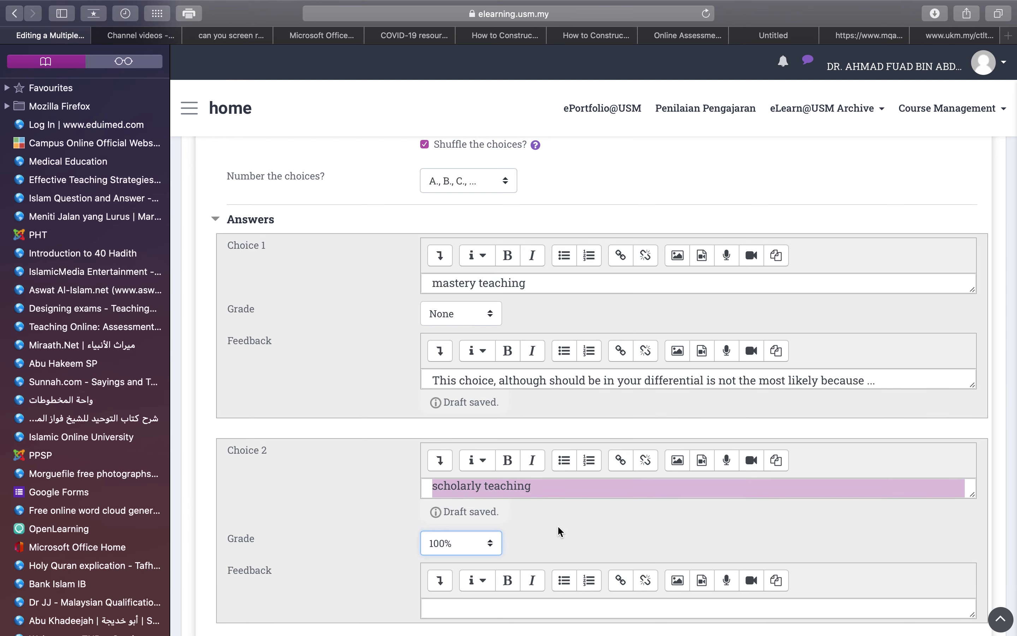
left_click(493, 545)
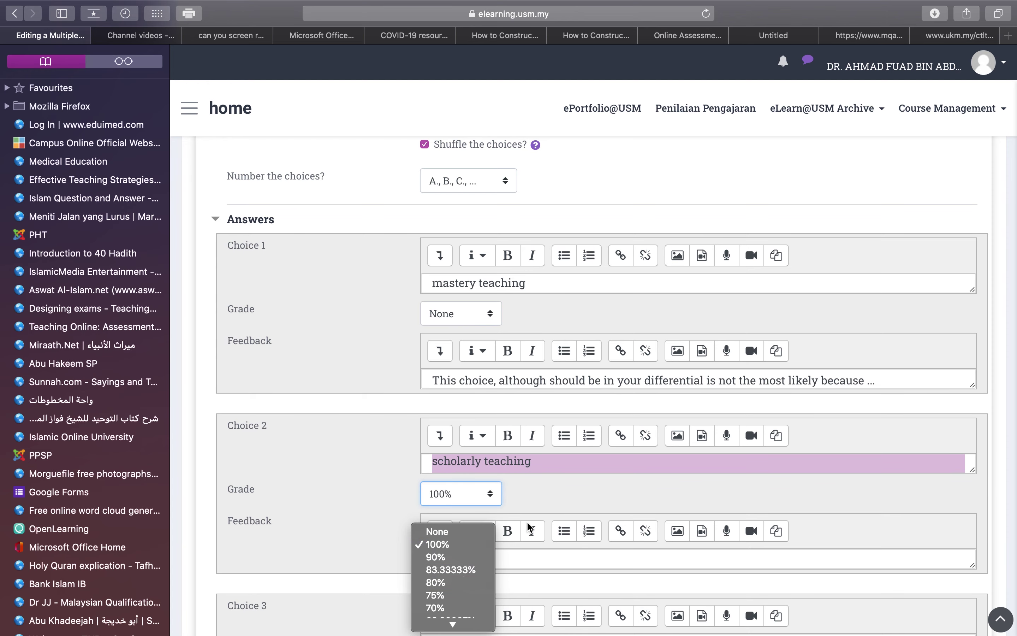
left_click(550, 493)
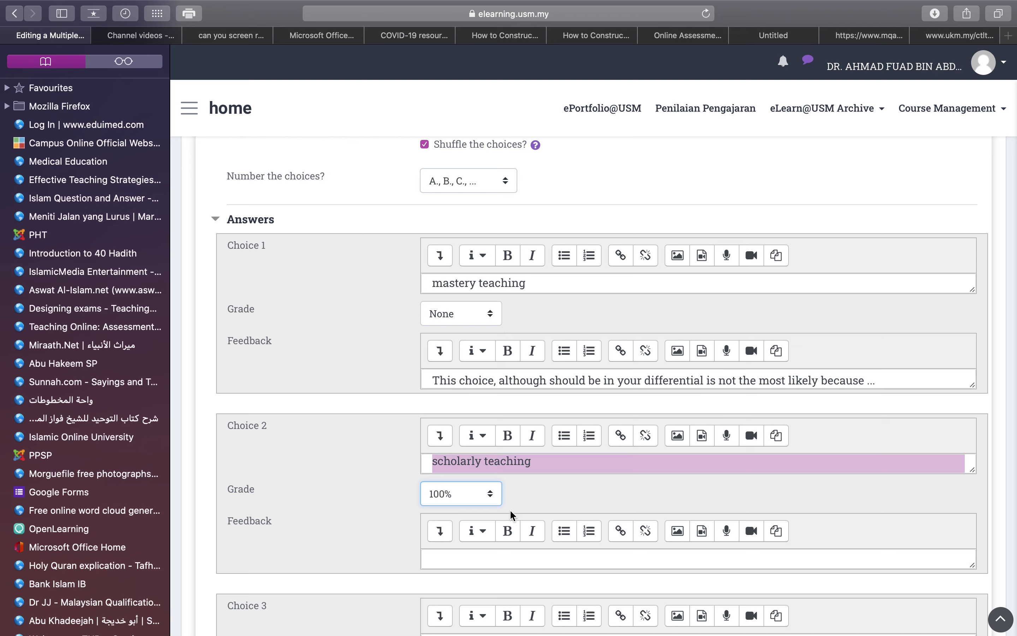
Write the Choice 2 feedback "This is the most likely diagnosis because ...".
left_click(443, 557)
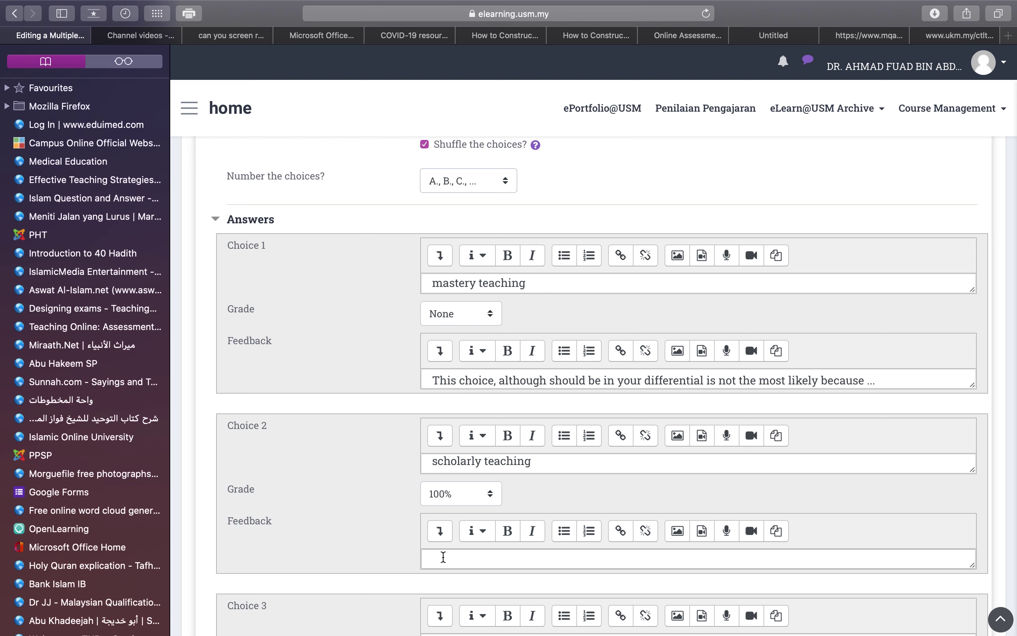
type("This is the ")
type("most oke")
key("BackSpace")
key("BackSpace")
key("BackSpace")
type("likey")
key("BackSpace")
type("ly ")
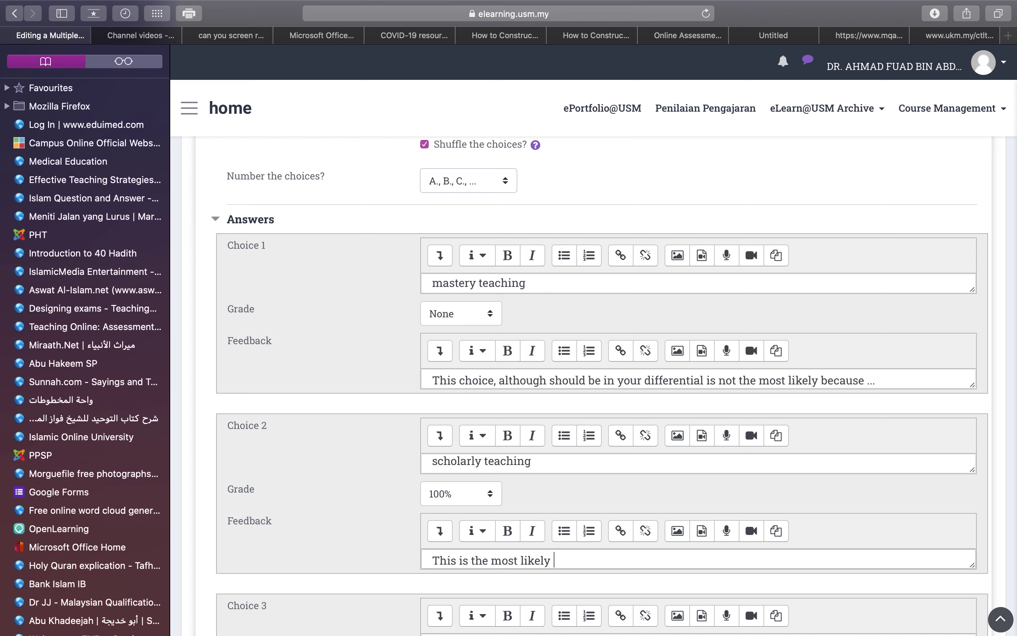
type("diagnosis")
type("becau")
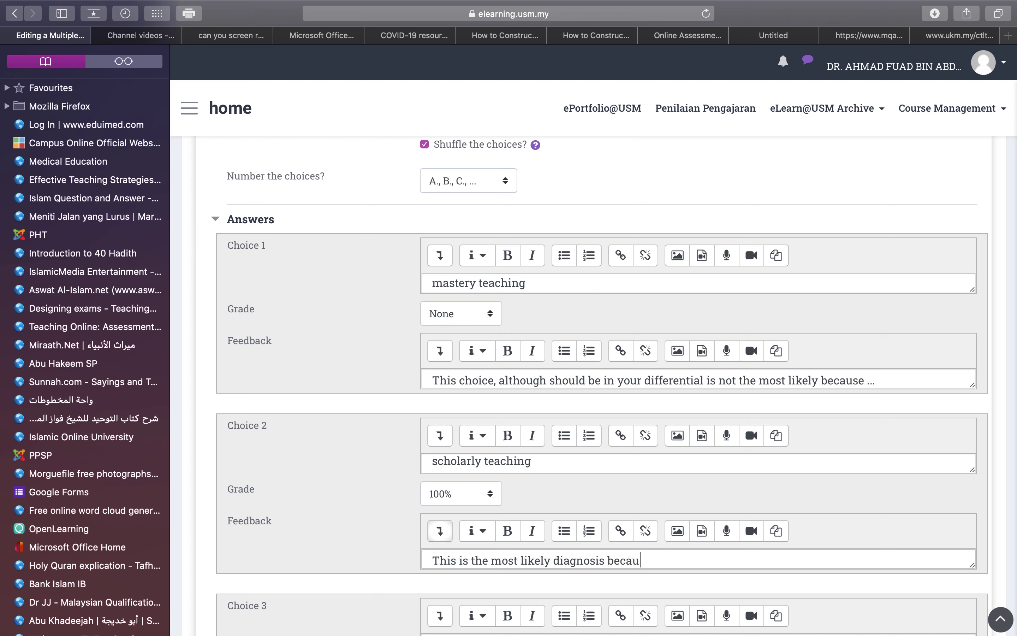
type("se ...")
Enter "teaching scholar" as the Choice 3 answer.
scroll(504, 519, "down", 2)
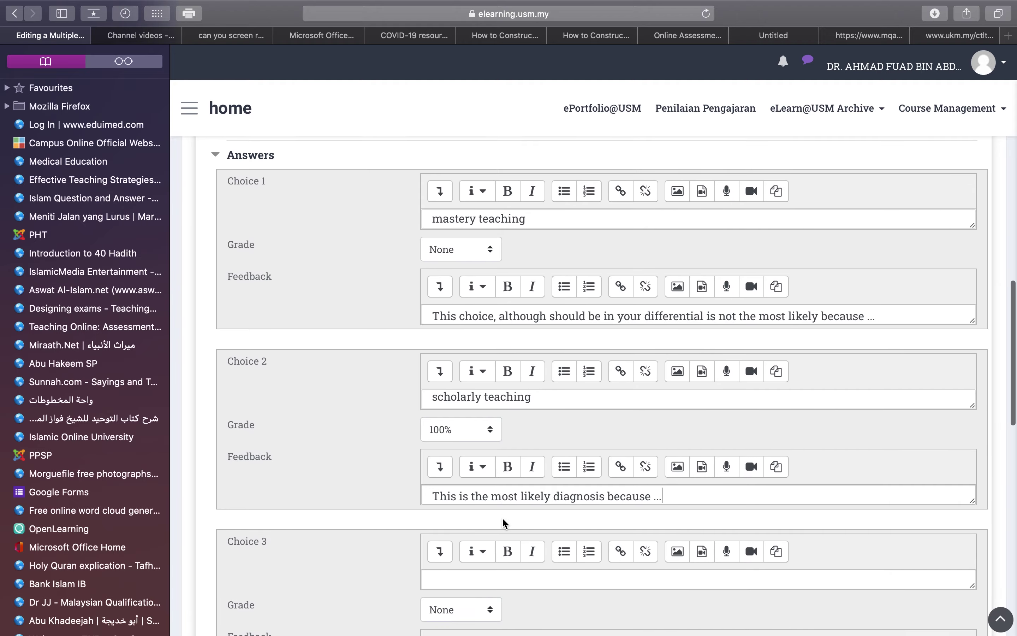
key("ctrl+Right")
key("ctrl+Right")
key("ctrl+Left")
key("ctrl+Left")
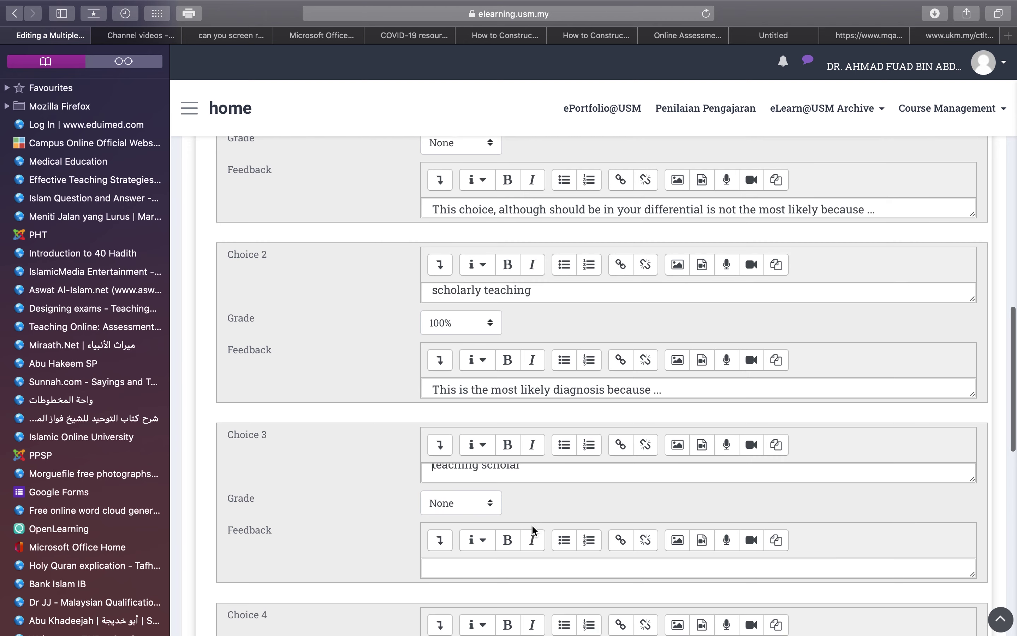
Expand the Multiple tries section of the question form and save the question's changes.
scroll(532, 525, "down", 2)
left_click(477, 546)
scroll(323, 466, "down", 15)
scroll(323, 467, "down", 5)
left_click(257, 398)
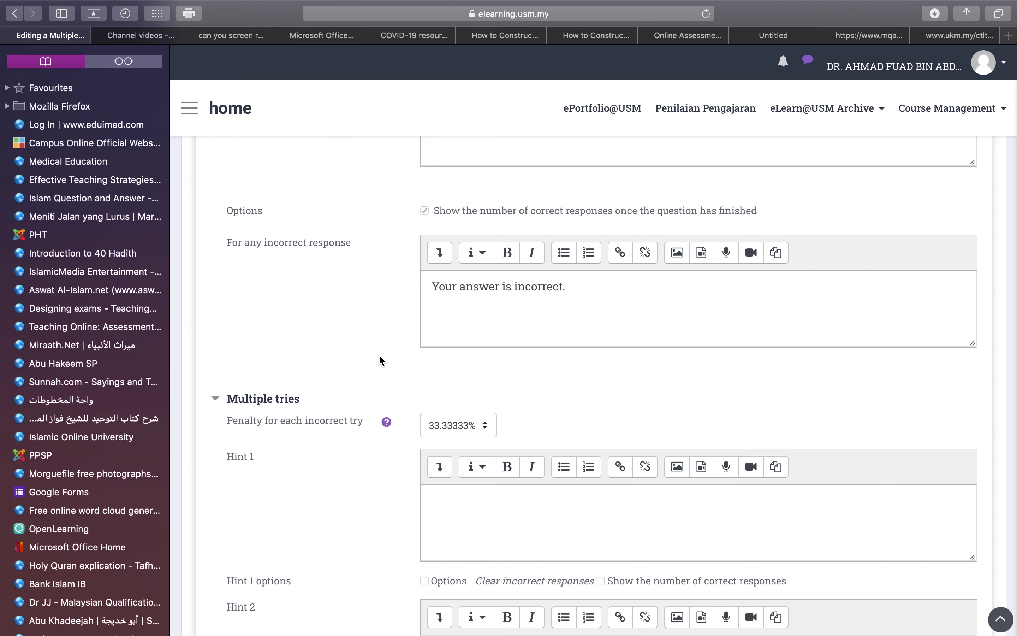
scroll(361, 487, "down", 9)
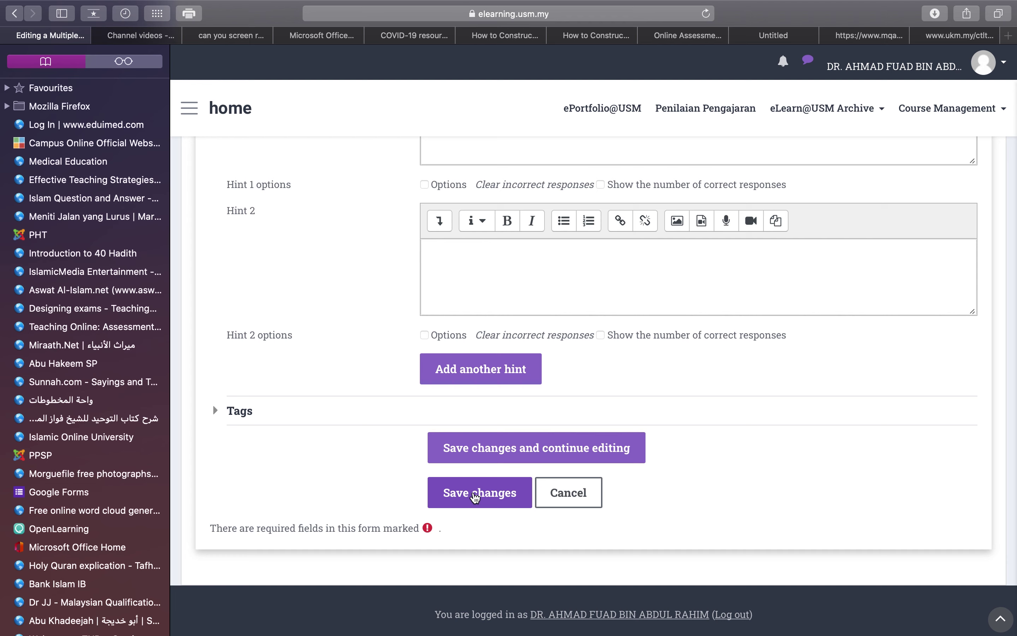
left_click(476, 498)
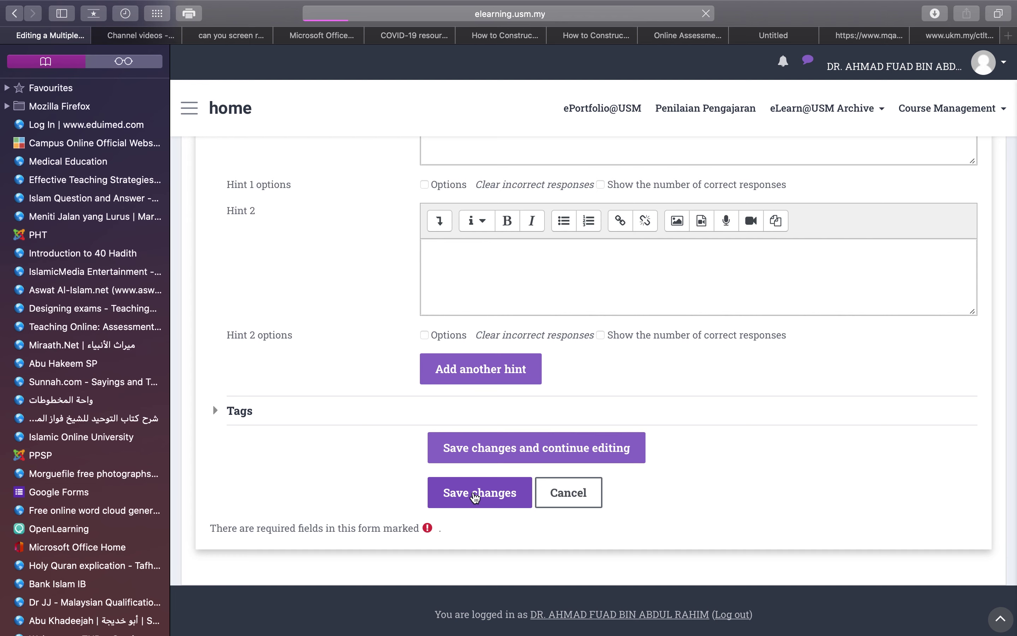